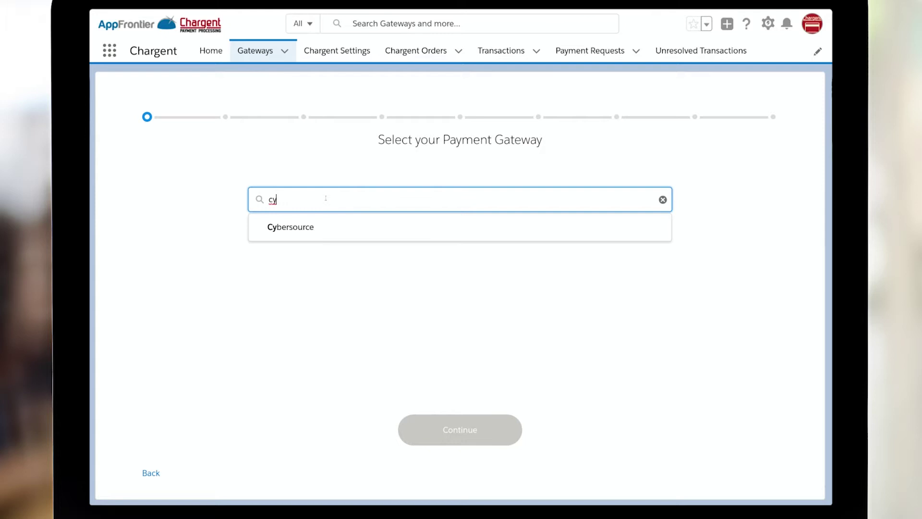
Step: Choose Cybersource as the gateway and paste in the merchant ID and merchant admin password
click(309, 225)
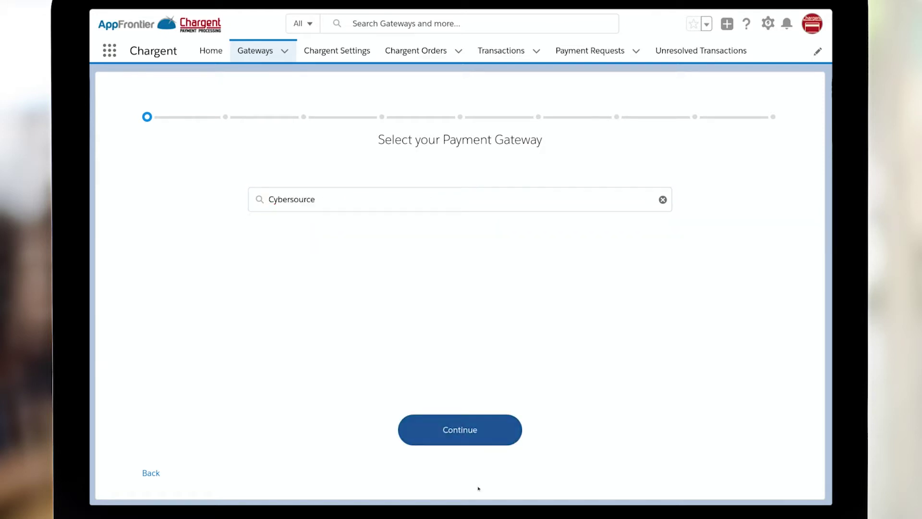
click(474, 437)
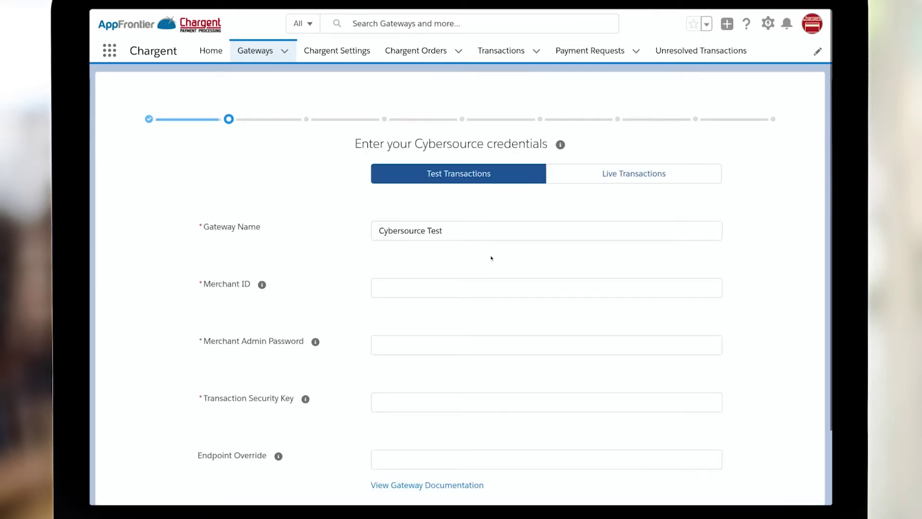
click(469, 281)
key(ctrl+v)
click(432, 339)
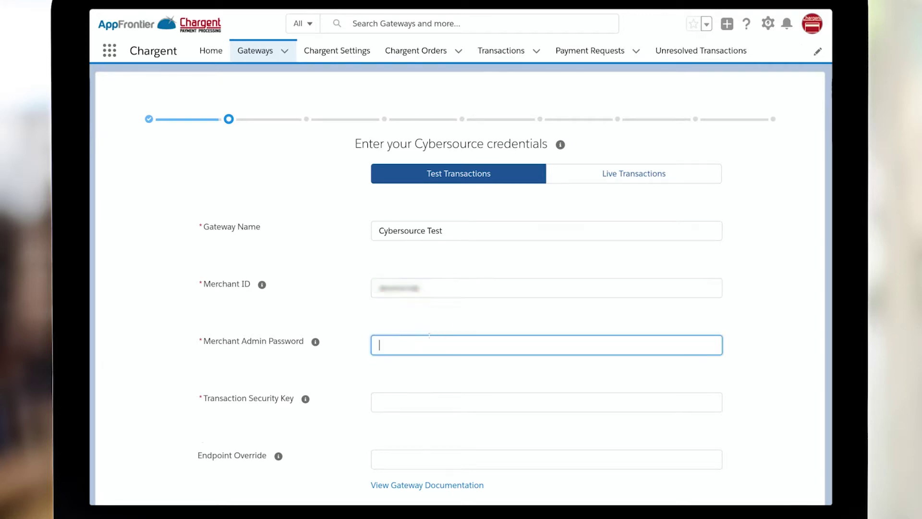
key(ctrl+v)
click(448, 404)
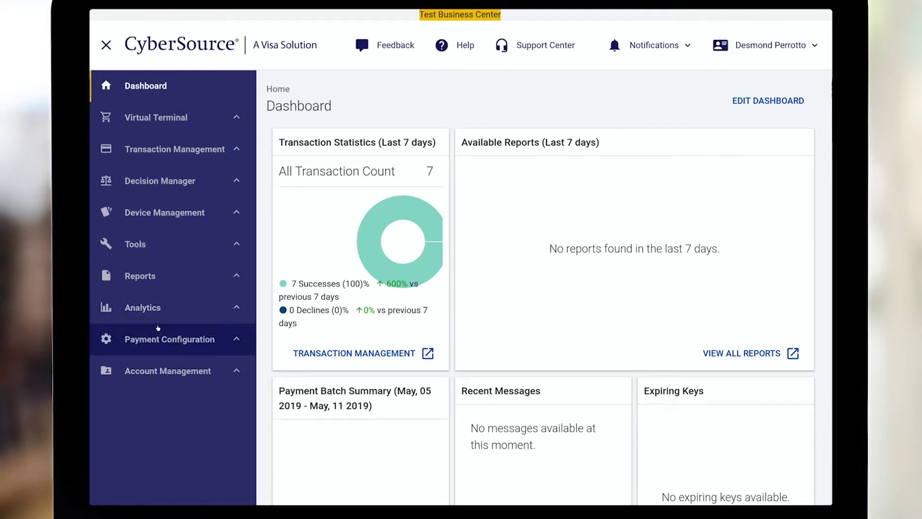
Step: Generate a new Transaction Processing key of the SOAP subtype in Key Management
click(168, 339)
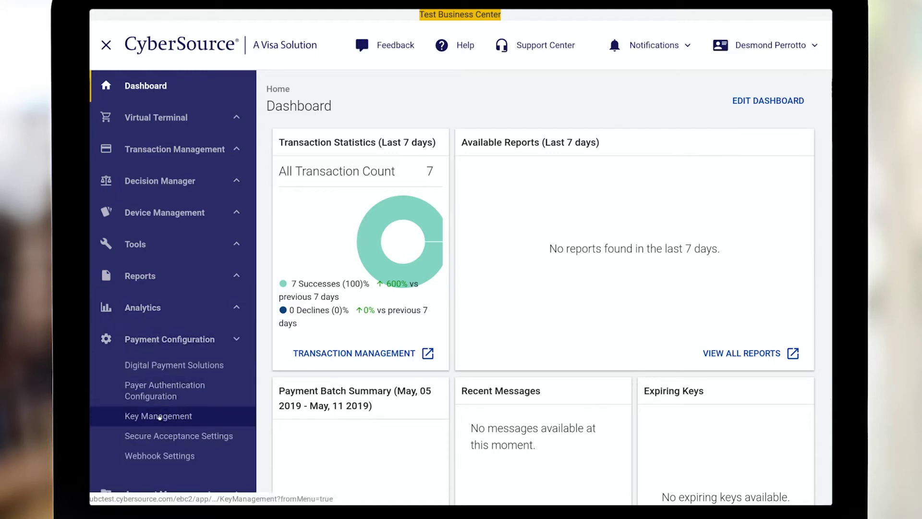
click(161, 415)
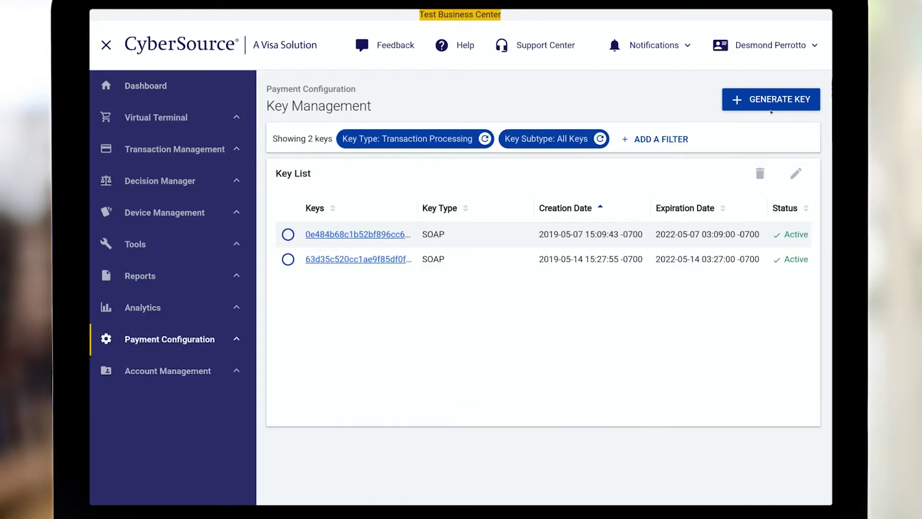
click(771, 99)
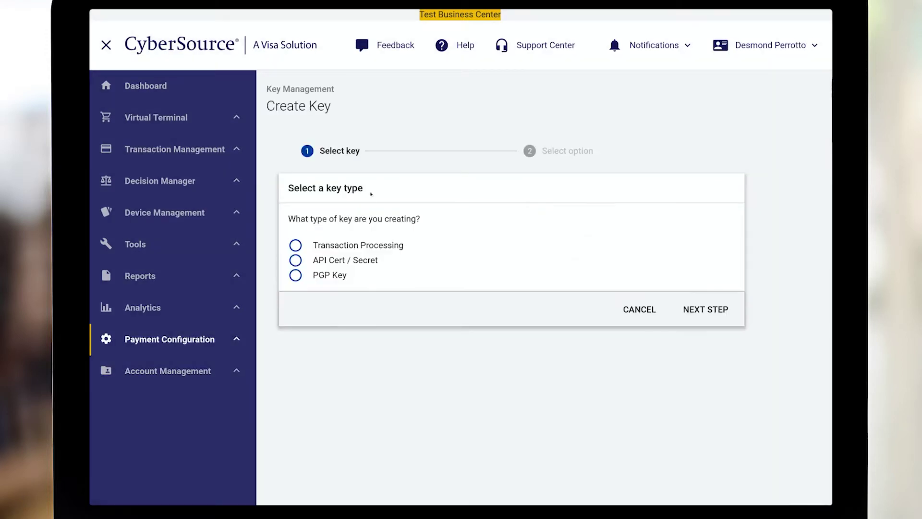
click(388, 247)
click(699, 308)
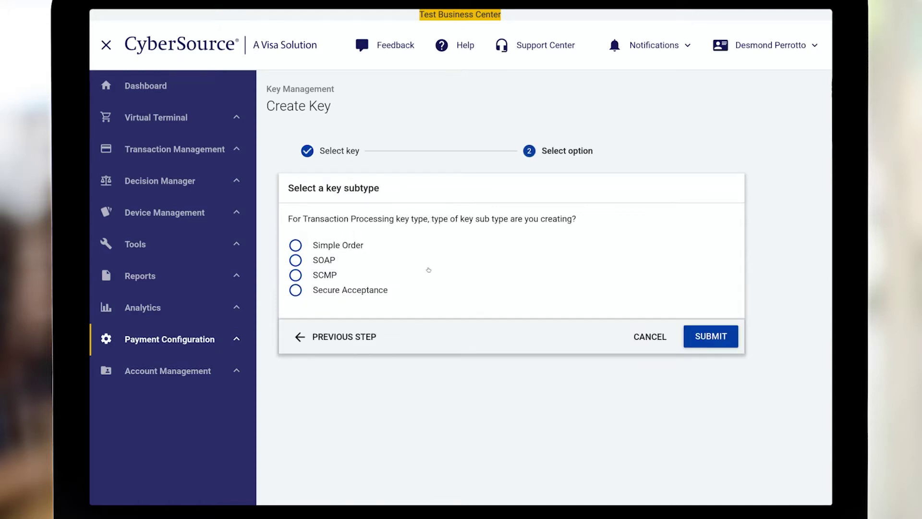
click(325, 261)
click(710, 388)
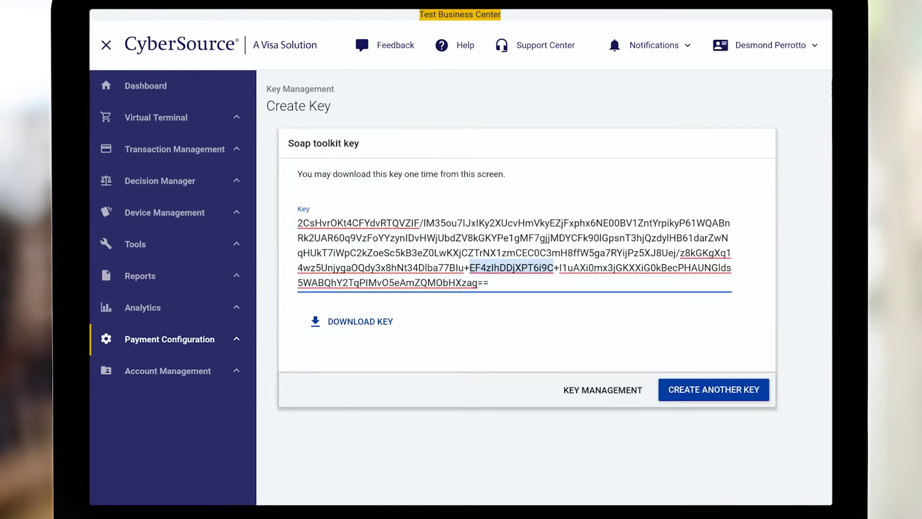
Step: Select the generated SOAP key text and return to the Chargent credentials form
click(474, 237)
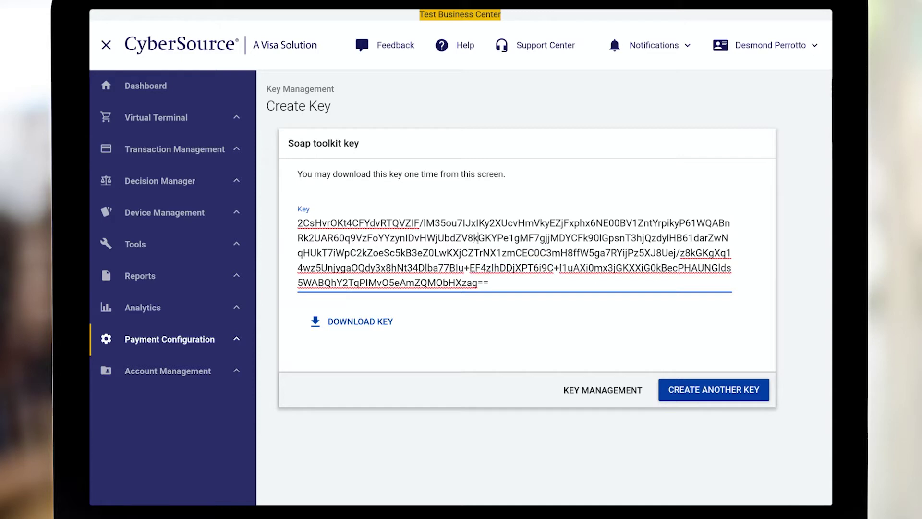
key(ctrl+a)
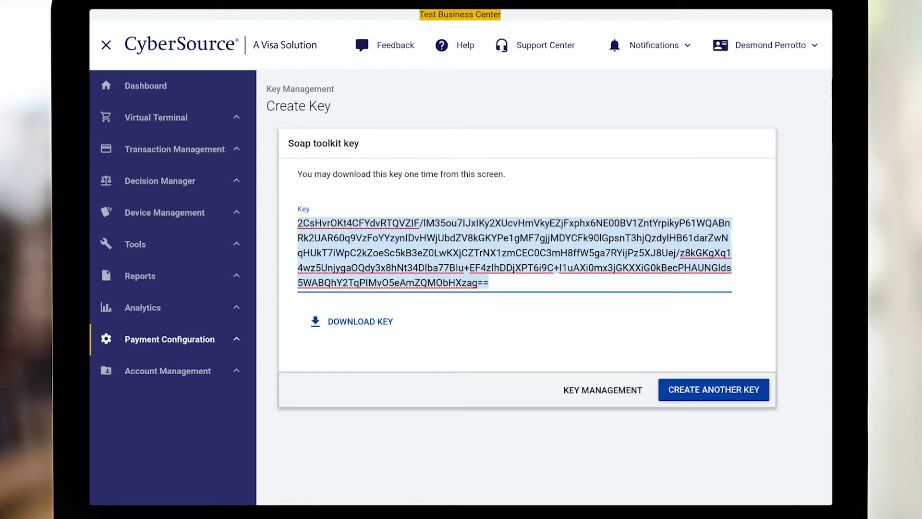
key(alt+Tab)
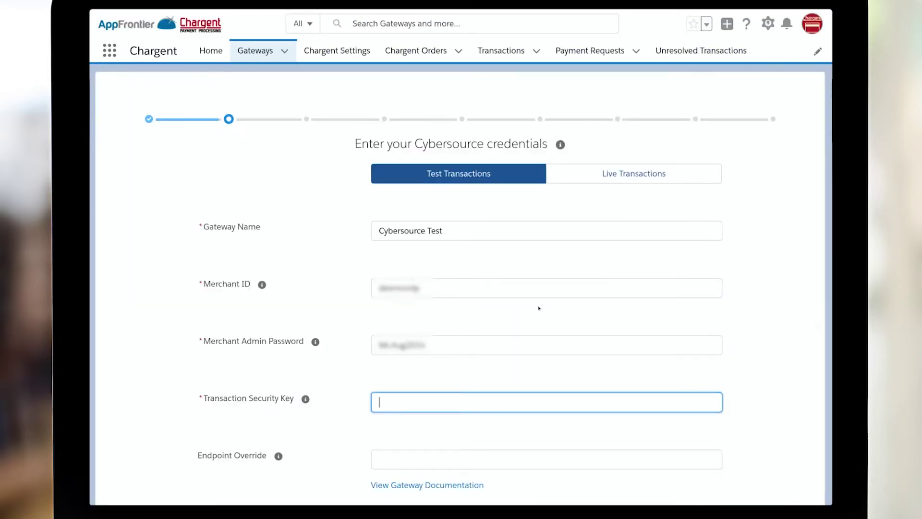
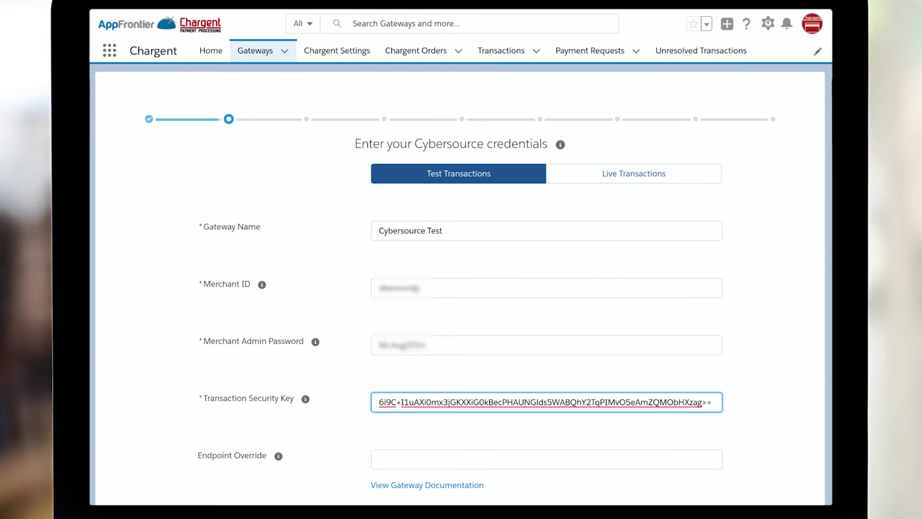
Step: Paste the SOAP key into Transaction Security Key and open the Cybersource gateway documentation
scroll(460, 283, down, 2)
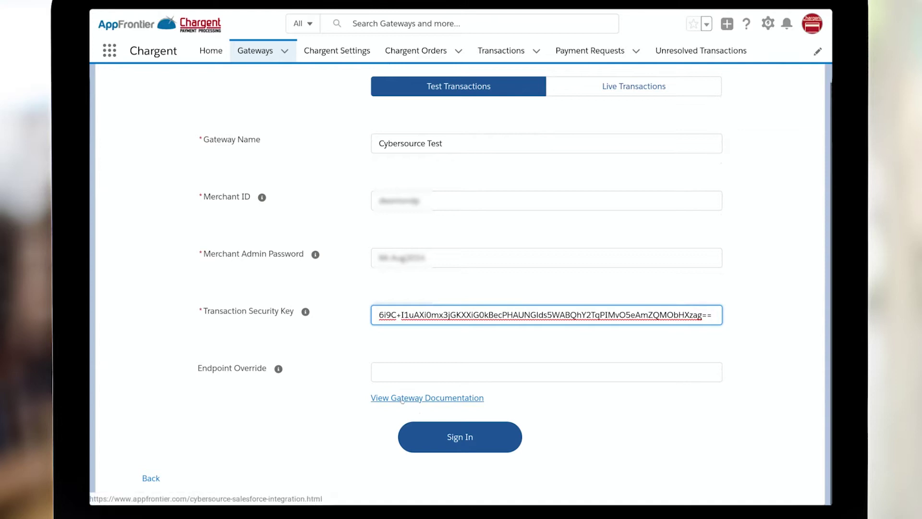
click(444, 398)
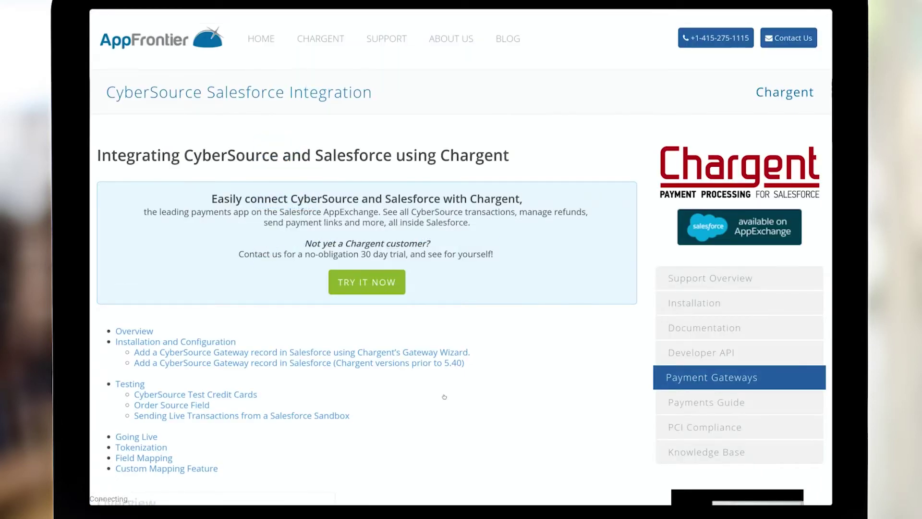
scroll(461, 288, down, 10)
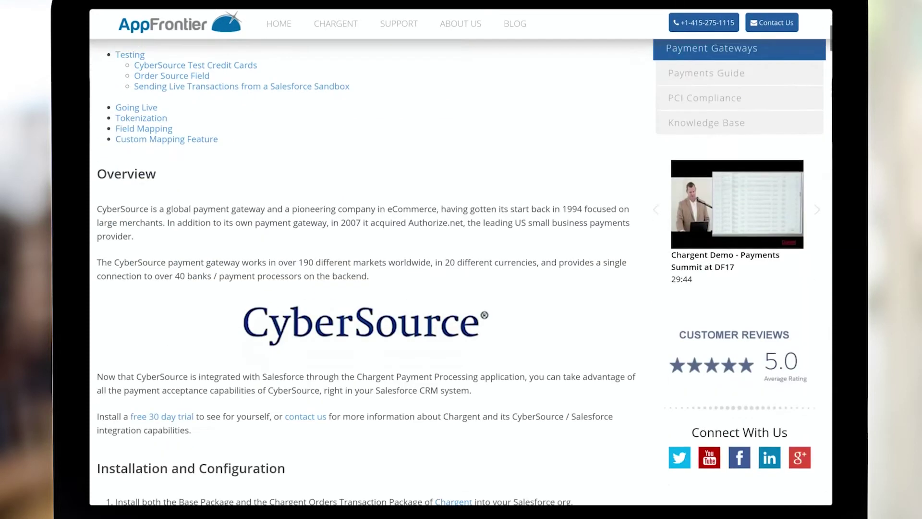
scroll(365, 288, down, 1)
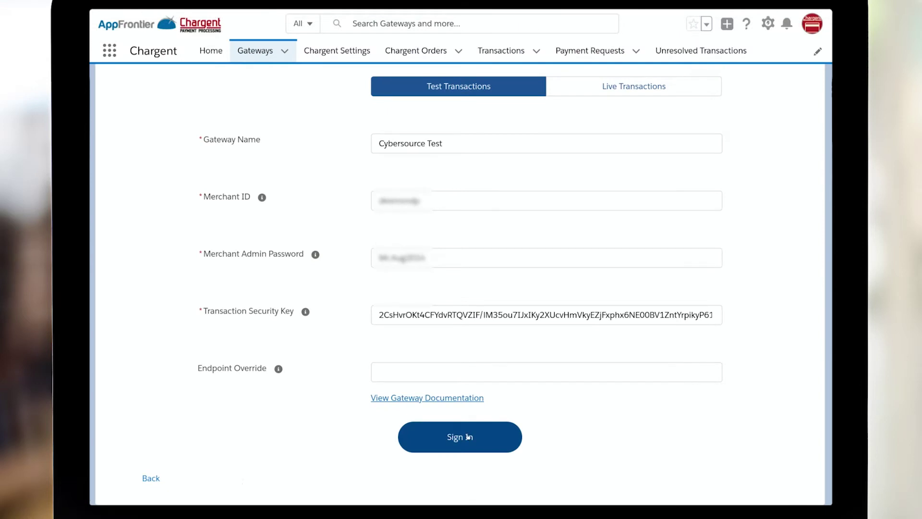
Step: Sign in to verify the Cybersource Test credentials and continue past the tokenization step
click(469, 436)
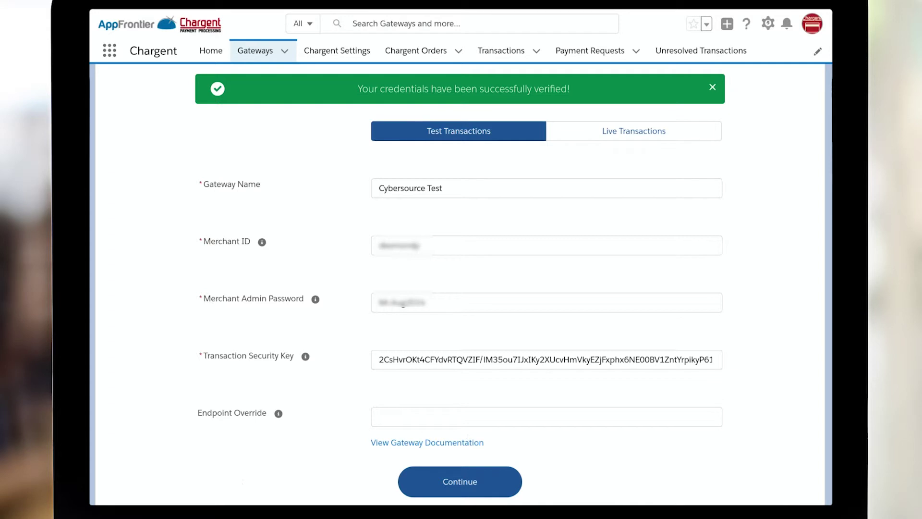
click(494, 480)
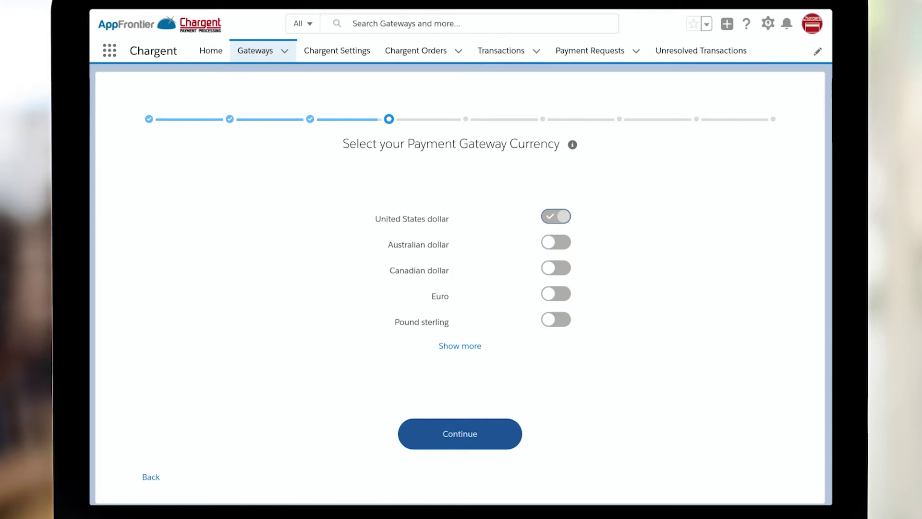
Step: Keep United States dollar as the currency, enable the Payment Console, and continue
click(459, 434)
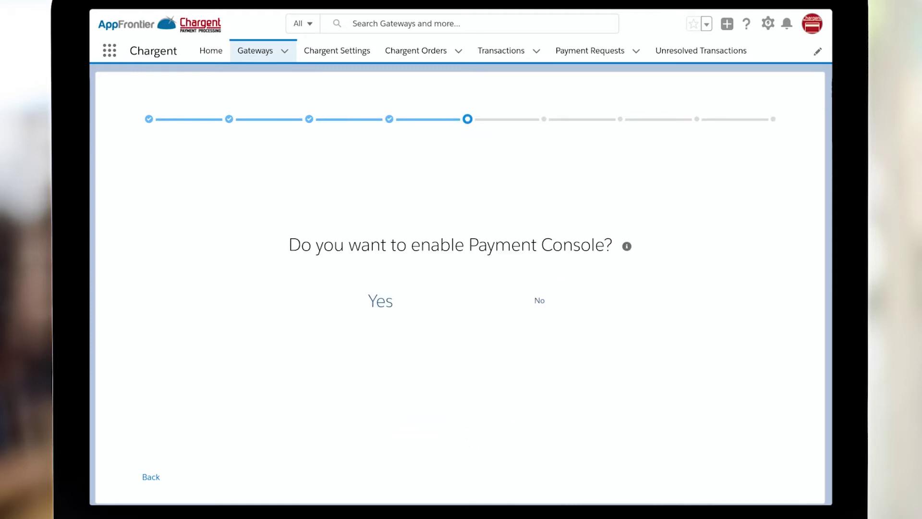
click(377, 303)
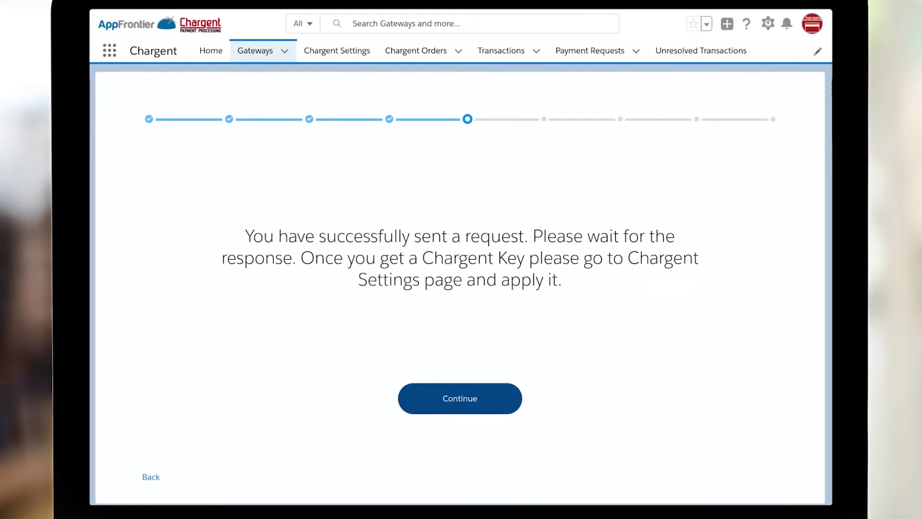
click(444, 398)
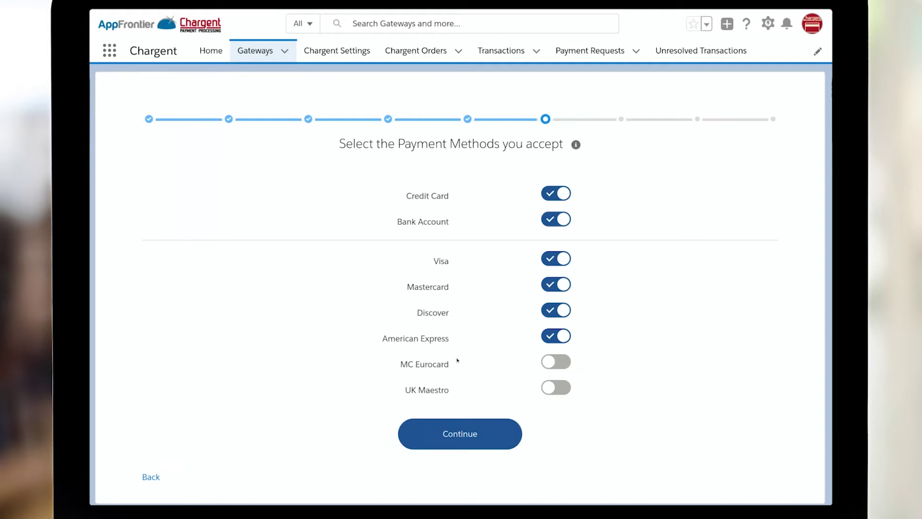
Step: Confirm Credit Card, Bank Account, Visa, Mastercard, Discover and American Express as accepted methods
click(551, 340)
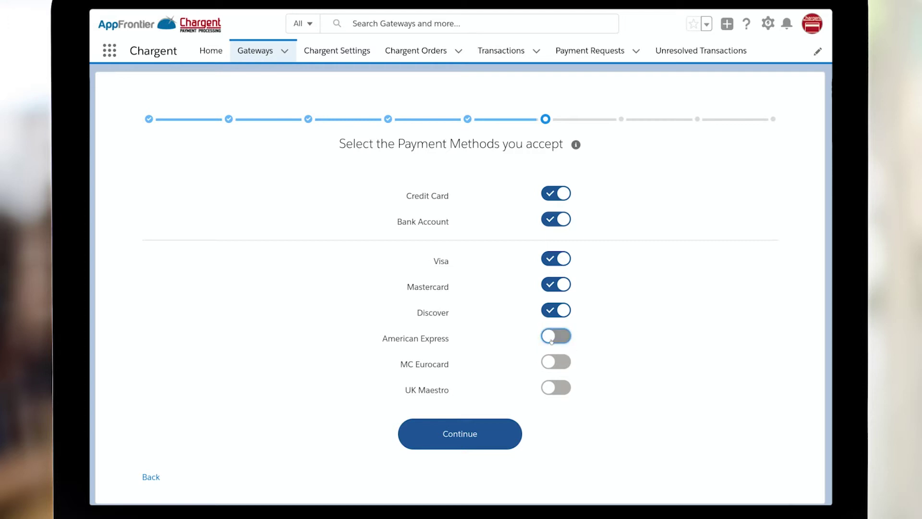
click(551, 340)
click(465, 436)
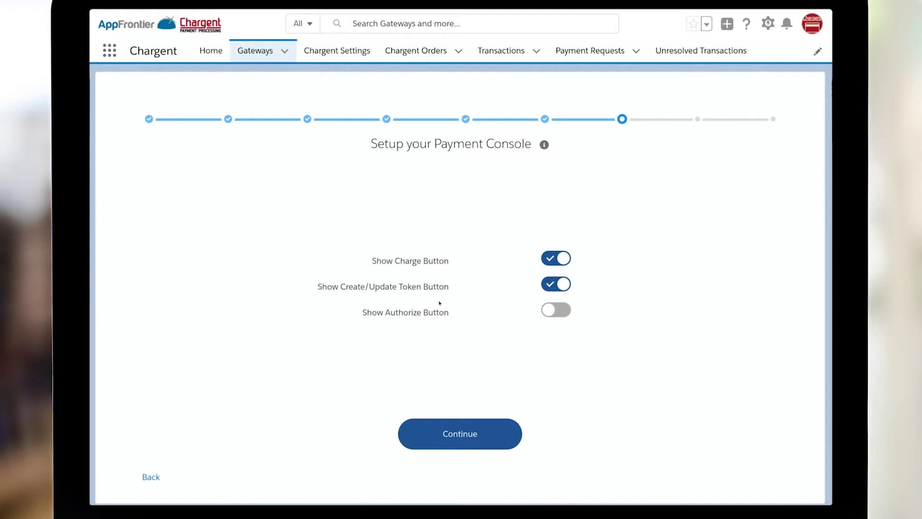
Step: Turn Show Authorize Button on and Show Charge Button off, then finish the setup
click(561, 311)
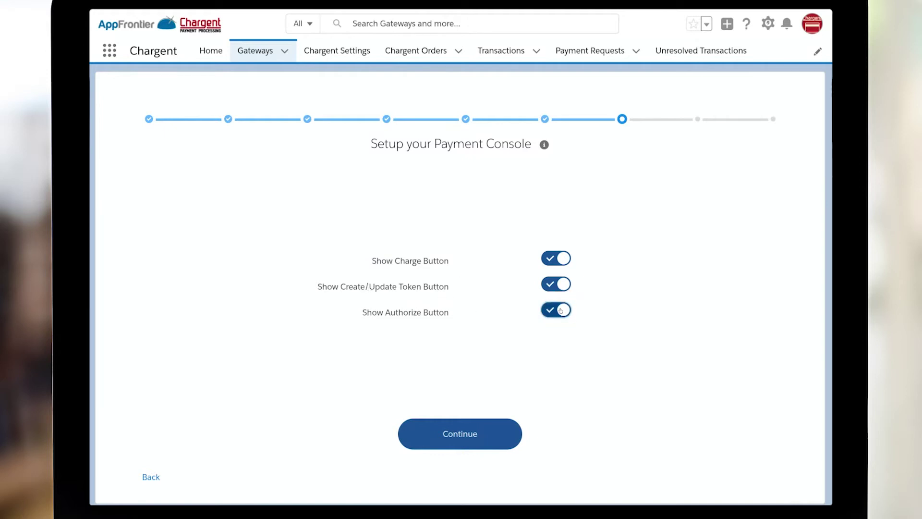
click(553, 263)
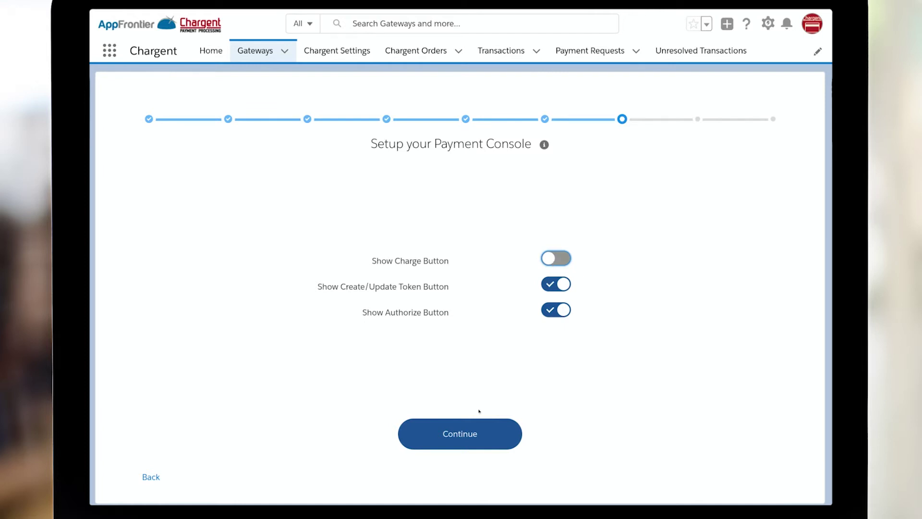
click(464, 435)
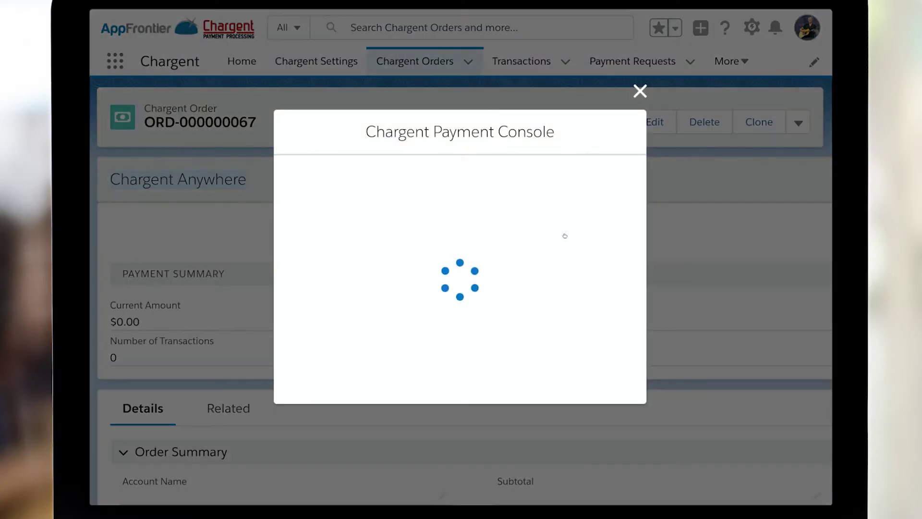
Step: Fill in the billing city, province, postal code and the customer's e-mail, and submit
text(London)
key(Tab)
text(ON)
key(Tab)
text(0232)
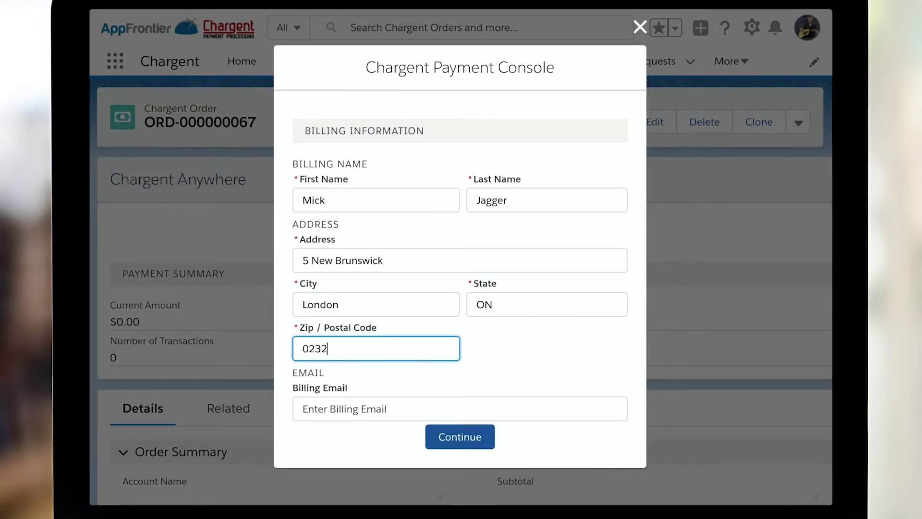
text(-ews)
key(Tab)
click(468, 434)
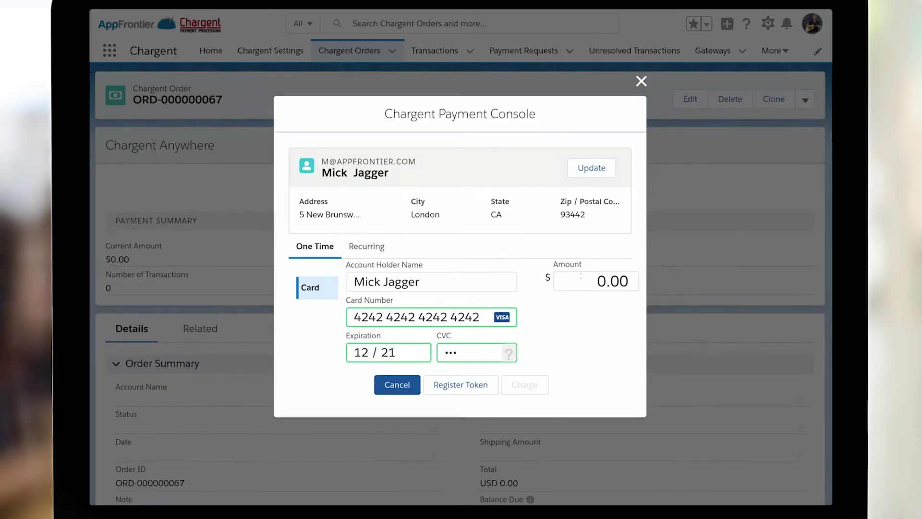
Step: Charge 100.00 to the card and open the customer receipt e-mail notification
click(581, 276)
text(10)
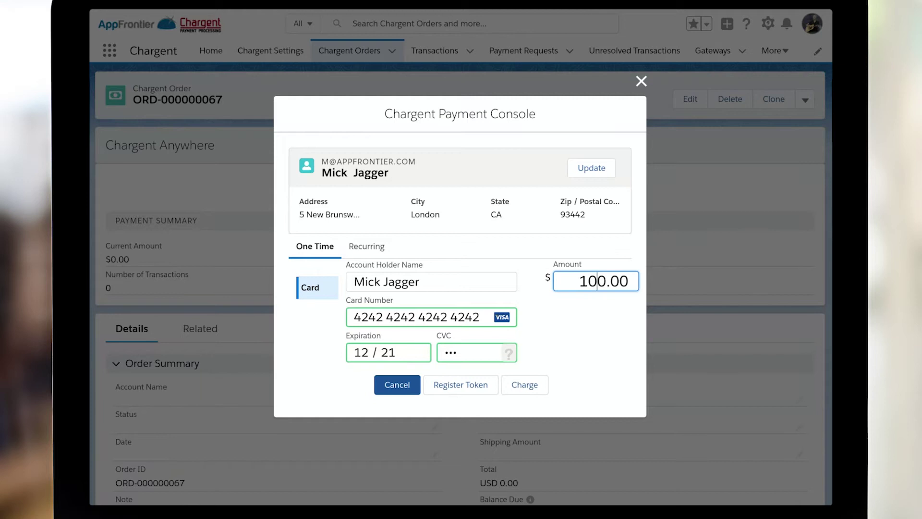
click(528, 385)
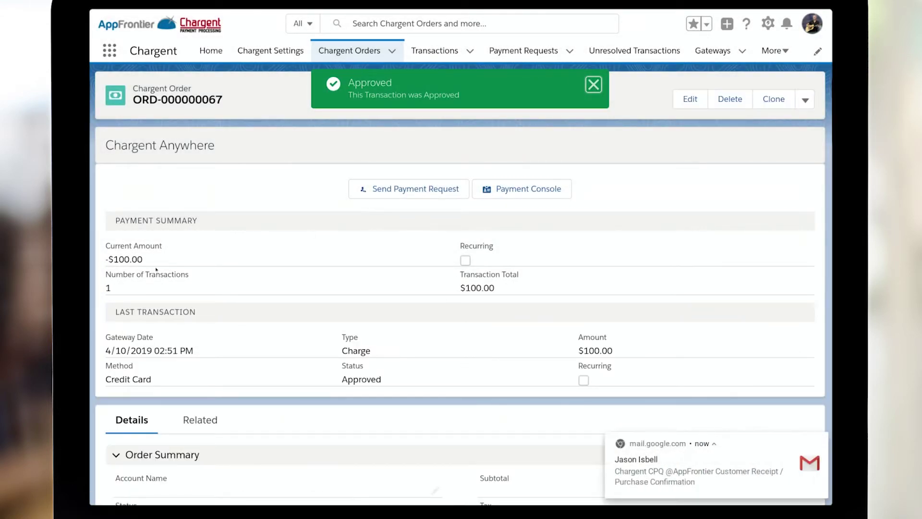
mouse_move(794, 447)
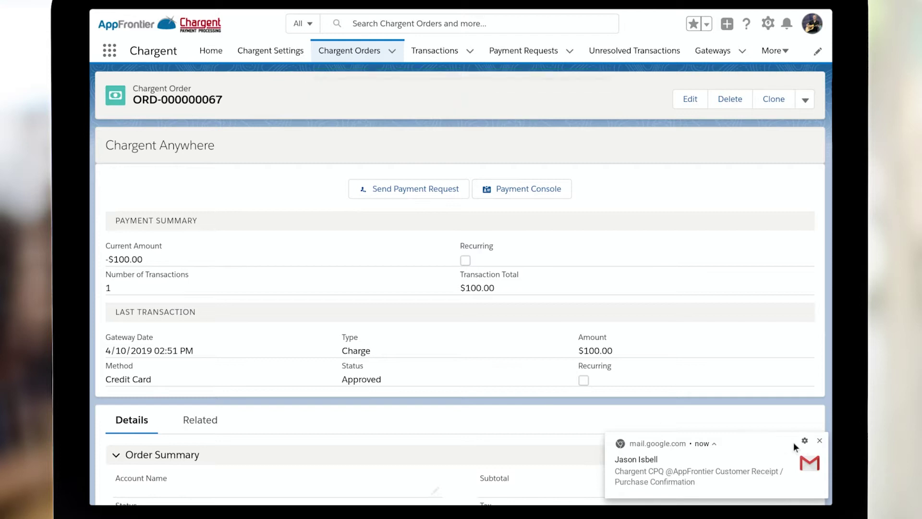
click(753, 470)
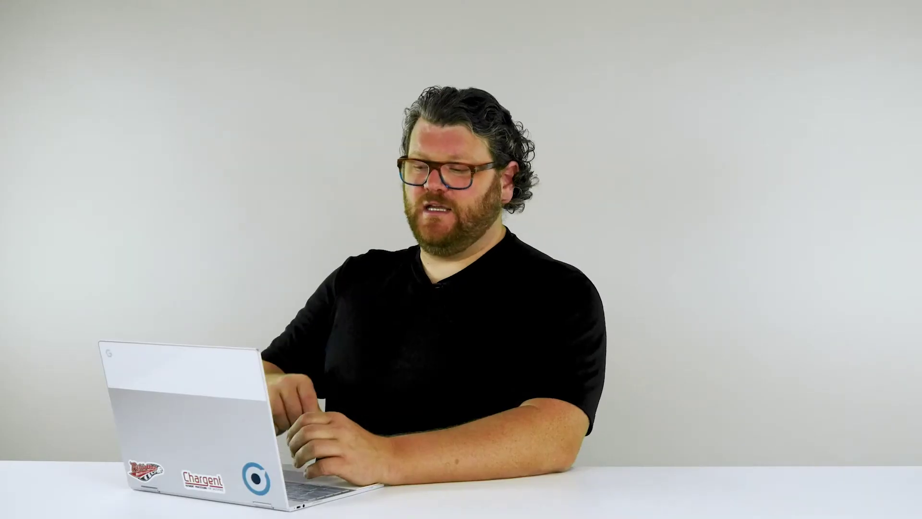